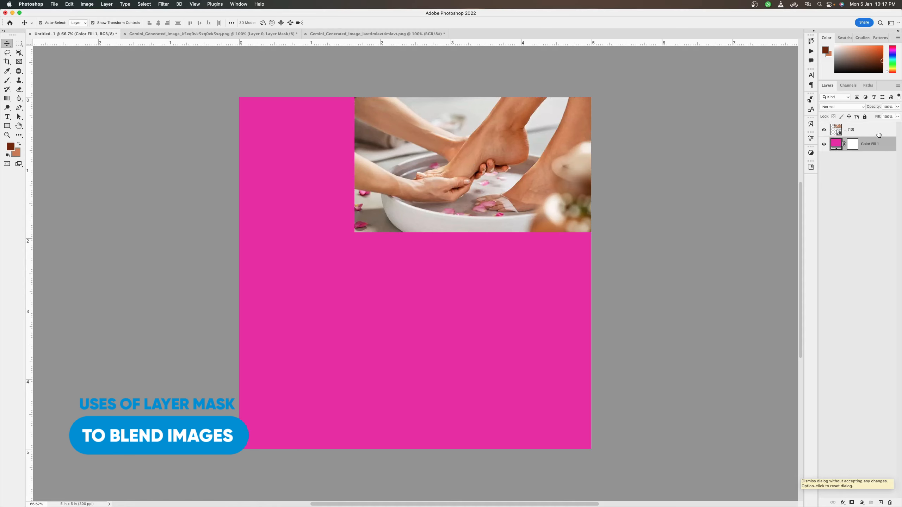
# Step: Select the foot-spa photo layer above Color Fill 1 and add a layer mask to it
pyautogui.click(879, 136)
pyautogui.click(882, 146)
pyautogui.click(880, 136)
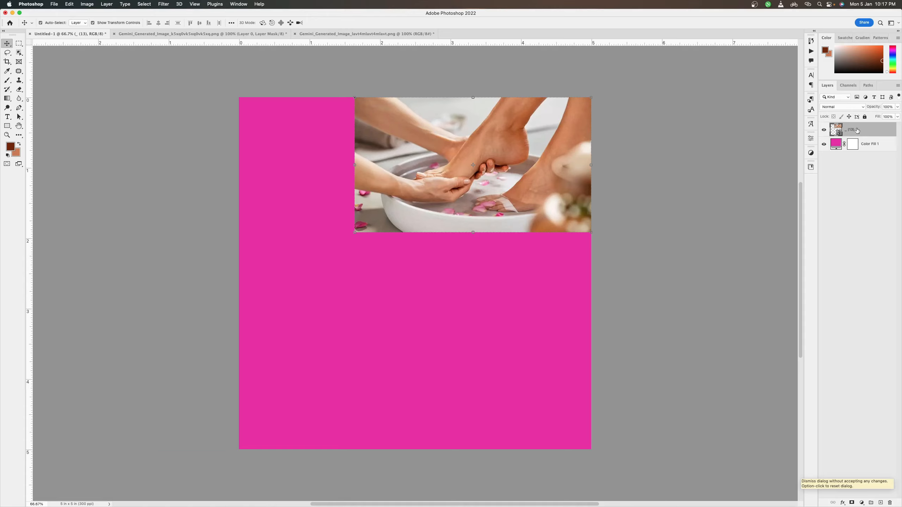
pyautogui.click(853, 503)
pyautogui.click(853, 504)
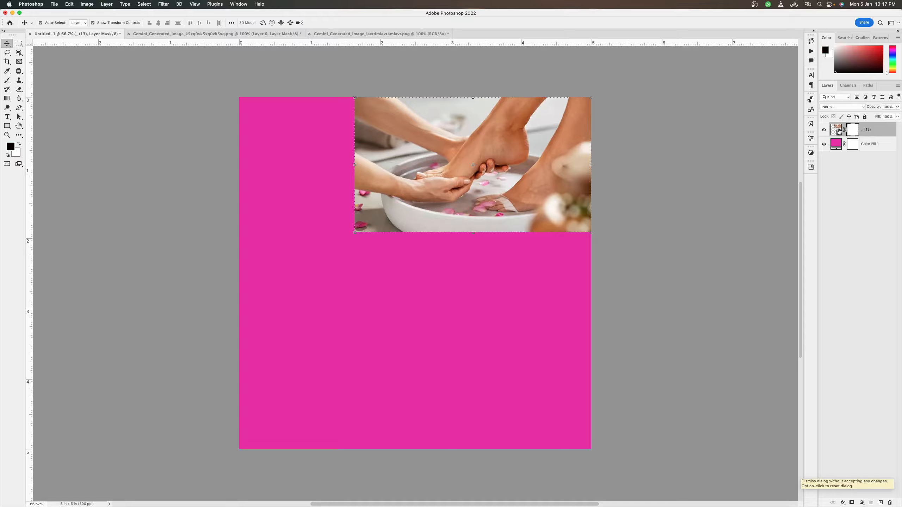
# Step: Disable the layer mask on Color Fill 1, and delete that mask
pyautogui.rightClick(852, 143)
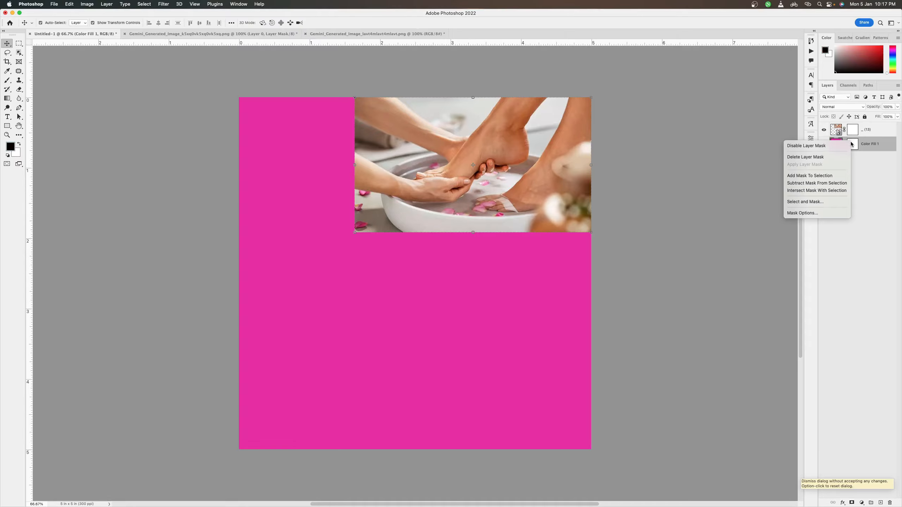
pyautogui.click(832, 149)
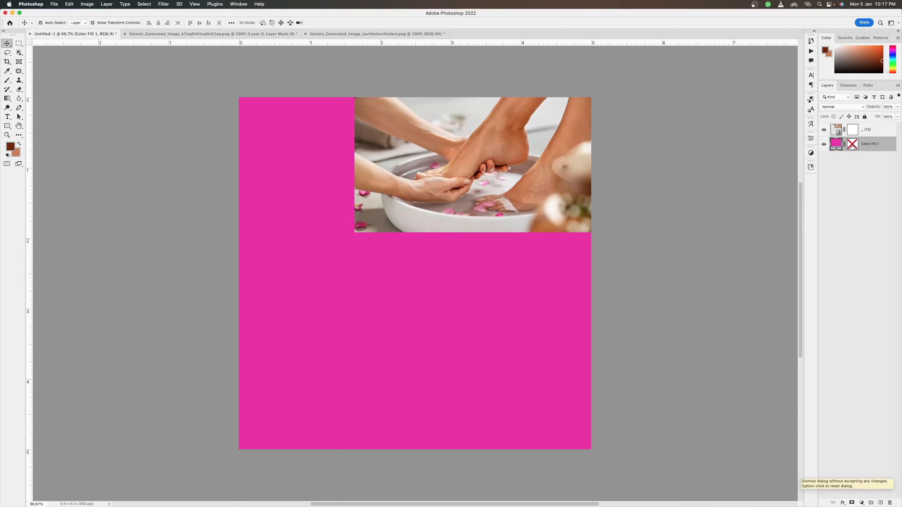
pyautogui.rightClick(853, 145)
pyautogui.click(842, 159)
# Step: Set the foot-spa photo layer's blend mode to Multiply, keeping its layer mask targeted
pyautogui.click(853, 130)
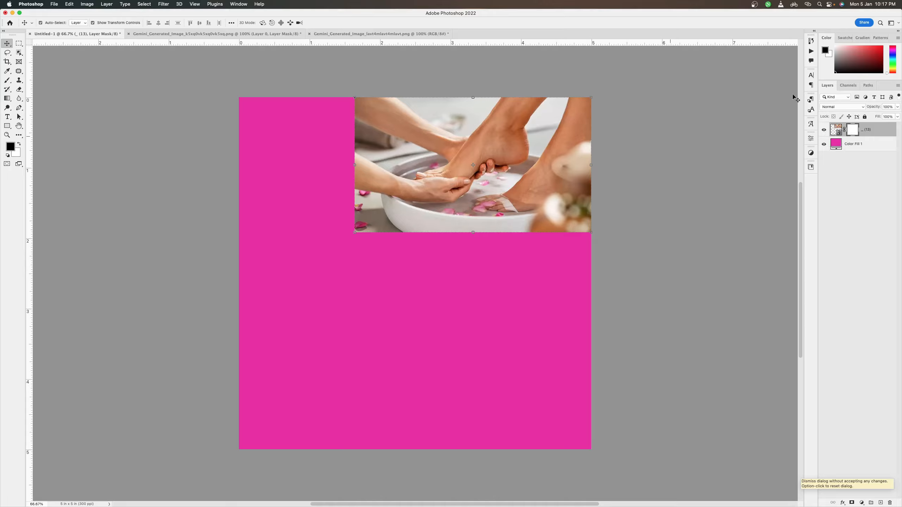
pyautogui.click(838, 107)
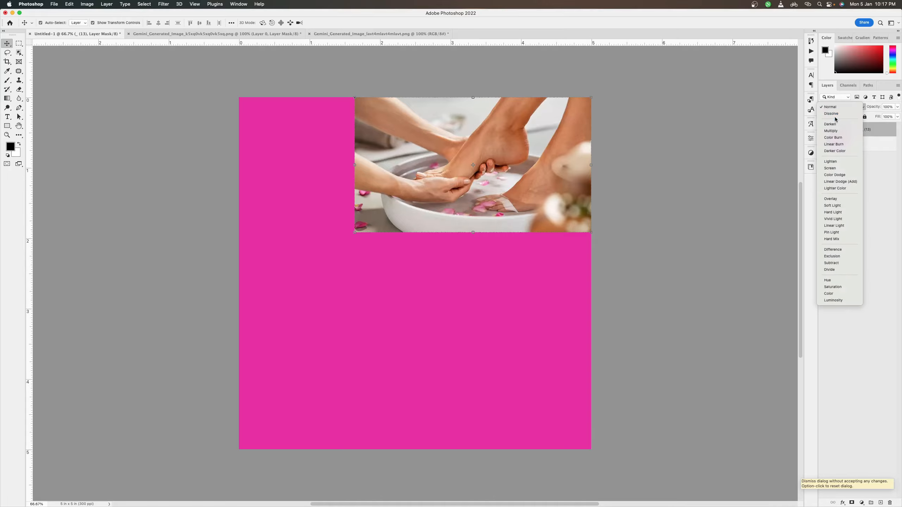
pyautogui.click(831, 130)
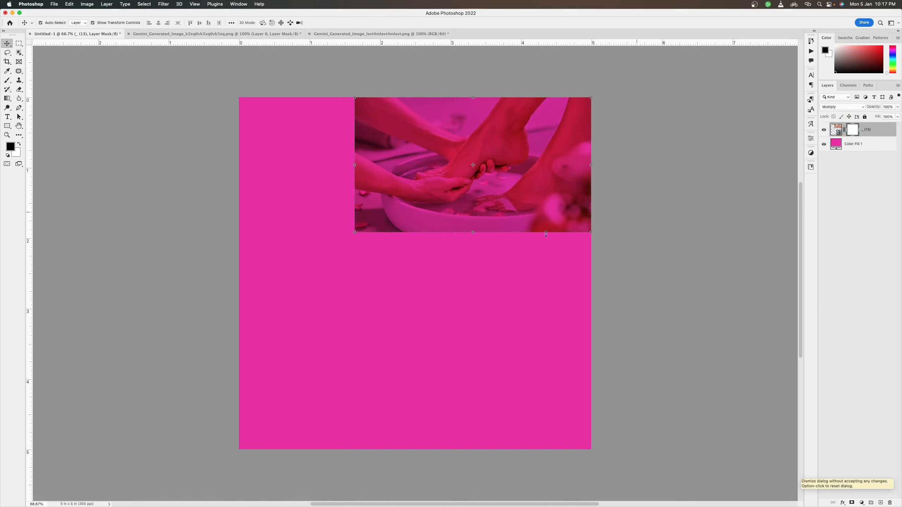
# Step: Scale the foot-spa photo proportionally to about 140% and place it along the canvas's upper edge, running past the right side
pyautogui.click(354, 234)
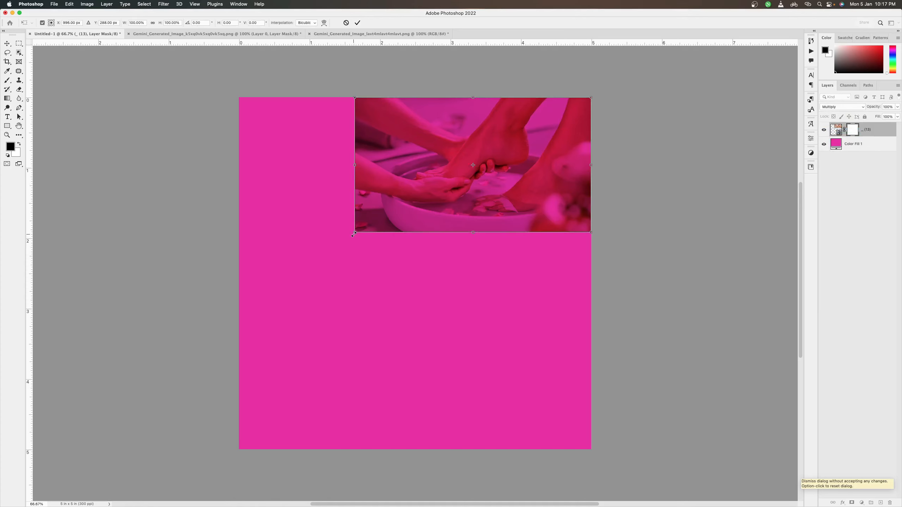
pyautogui.moveTo(354, 234); pyautogui.dragTo(339, 268)
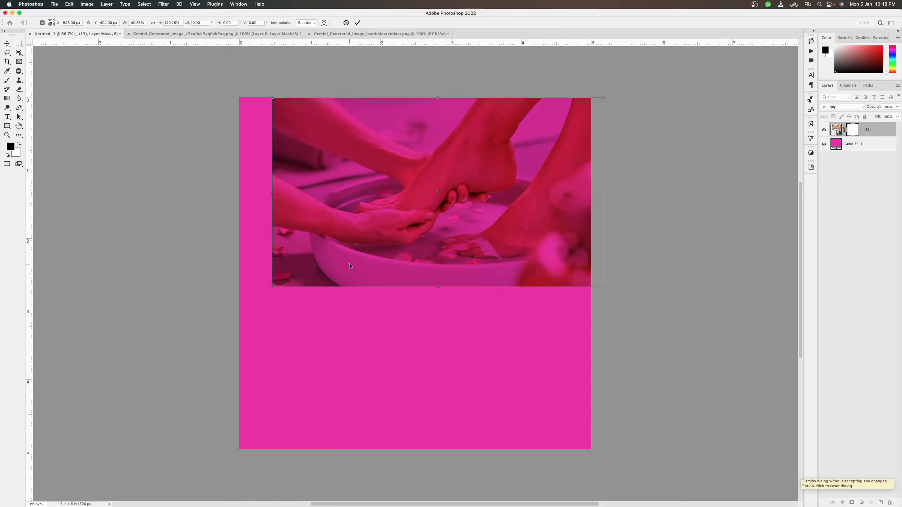
pyautogui.press('Return')
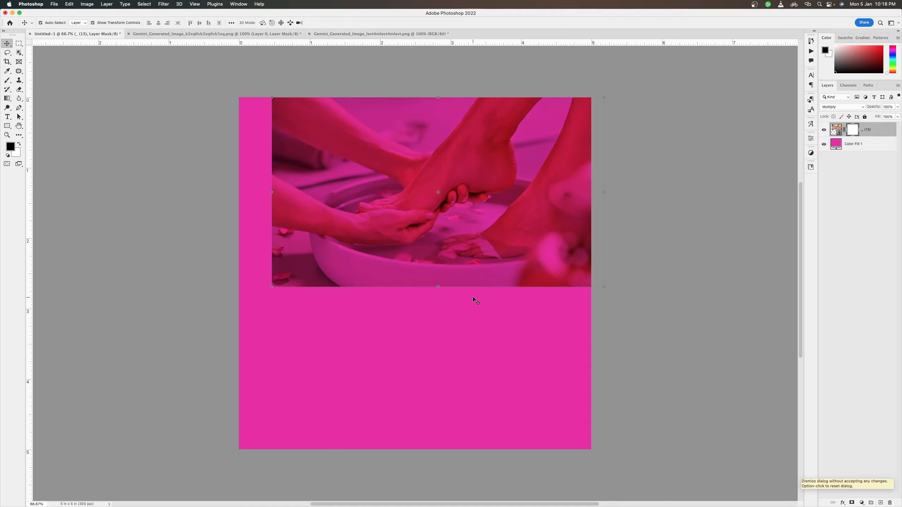
# Step: Activate the Brush tool with a soft 0% hardness tip and enlarge its size to about 238 px
pyautogui.click(7, 80)
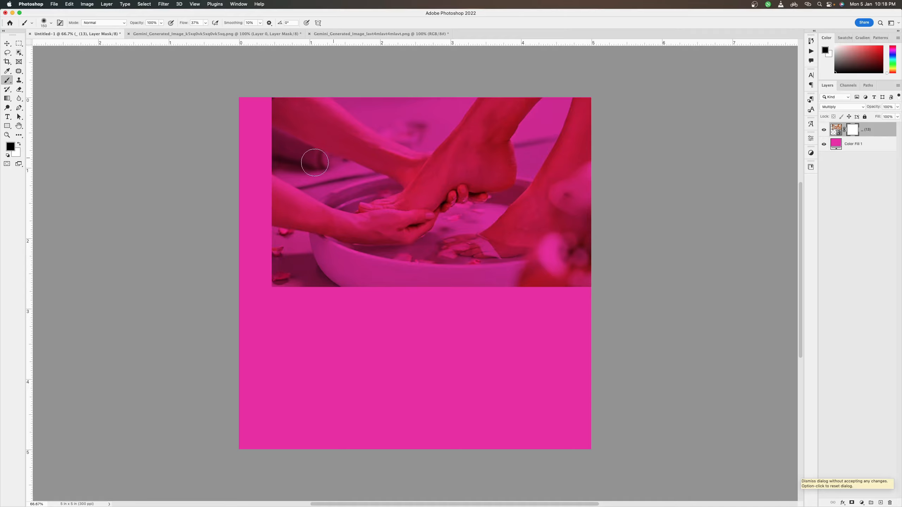
pyautogui.rightClick(289, 184)
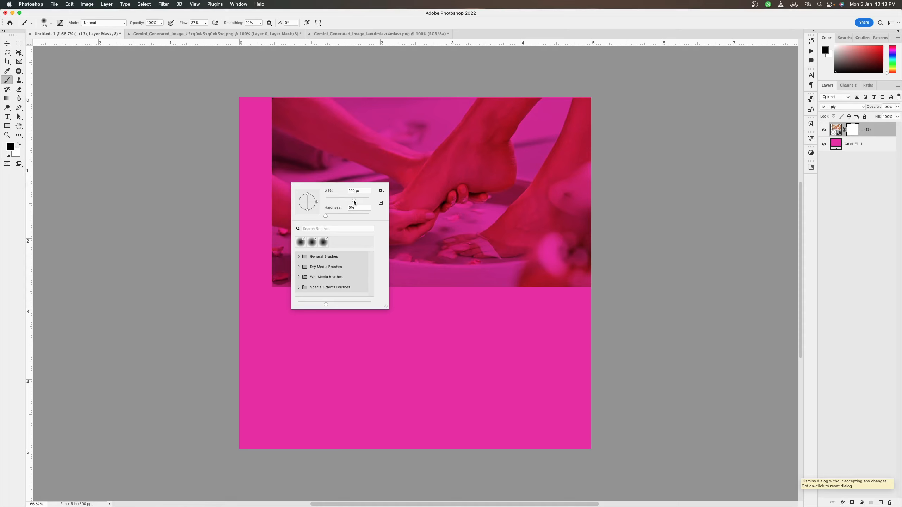
pyautogui.moveTo(357, 201); pyautogui.dragTo(357, 201)
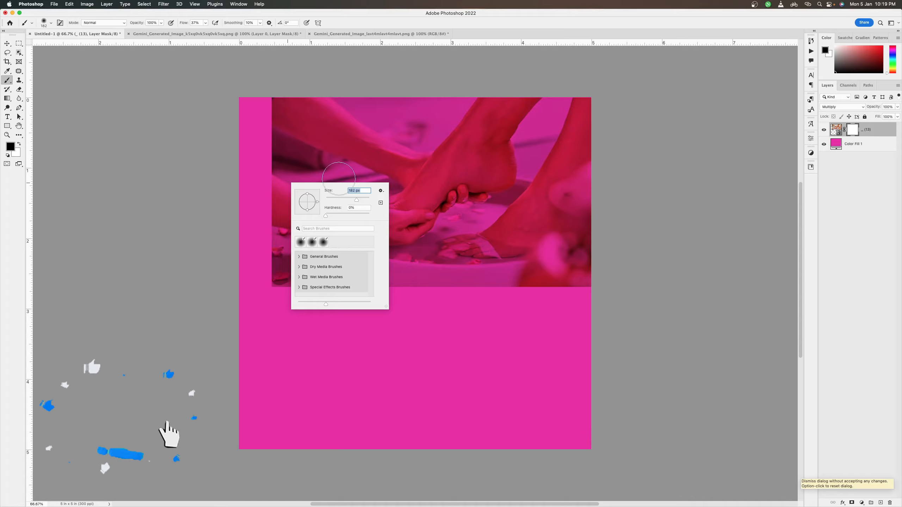
pyautogui.moveTo(357, 200); pyautogui.dragTo(360, 201)
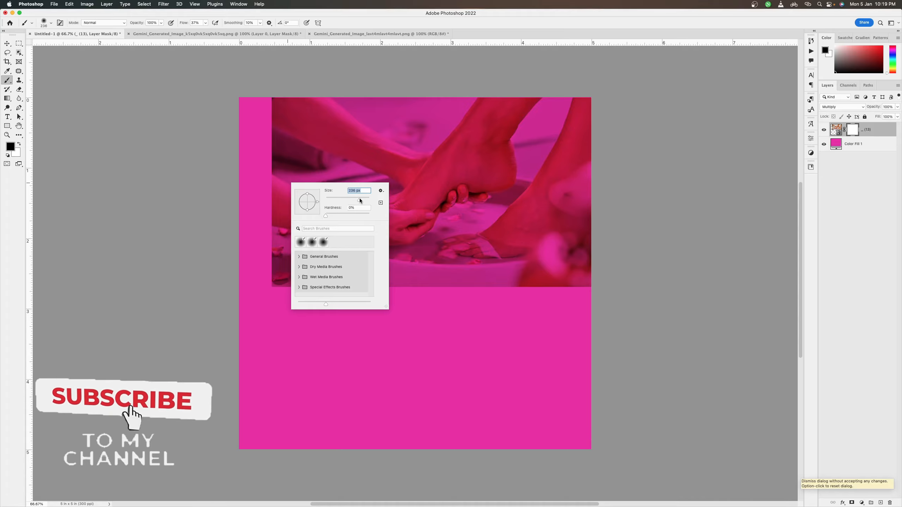
pyautogui.write('250')
pyautogui.press('Return')
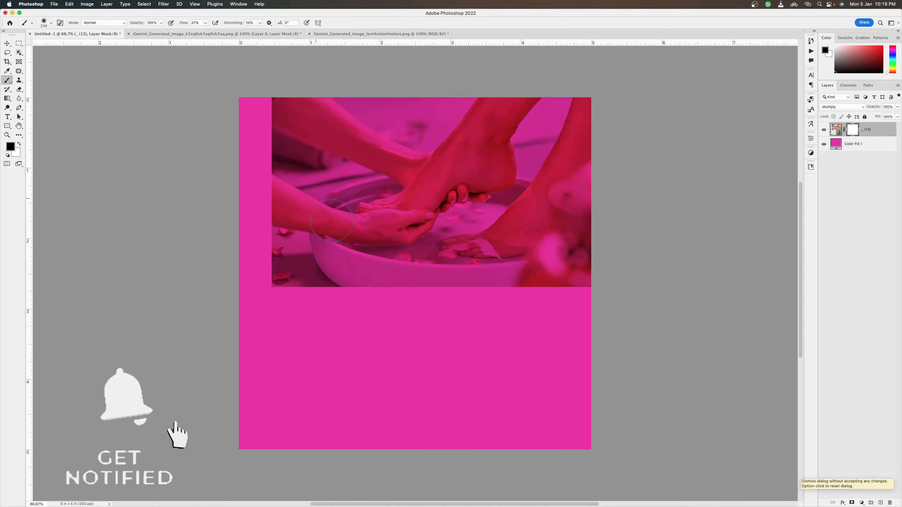
# Step: Enlarge the brush to 700 px and set its flow to 28%, leaving smoothing at 10%
pyautogui.press(']')
pyautogui.press(']')
pyautogui.press(']')
pyautogui.press(']')
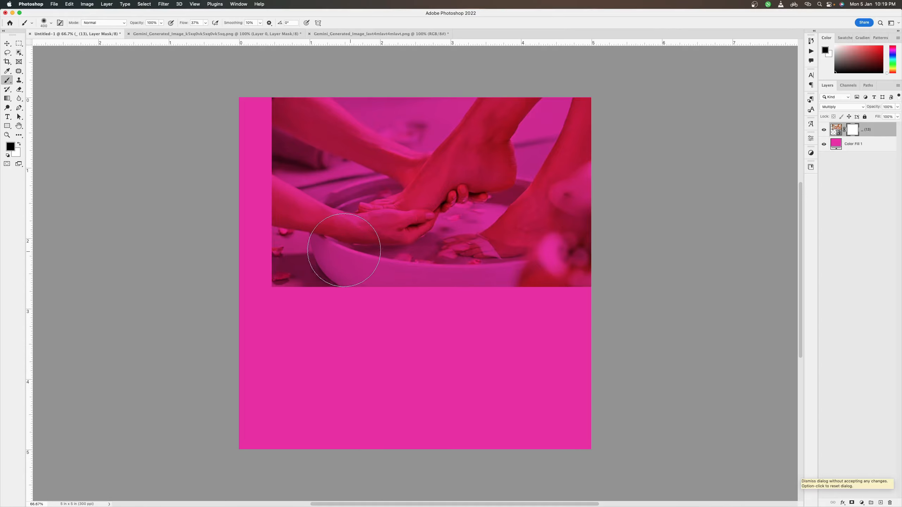
pyautogui.press(']')
pyautogui.press(']')
pyautogui.press('[')
pyautogui.press('[')
pyautogui.press('[')
pyautogui.press('[')
pyautogui.press(']')
pyautogui.press(']')
pyautogui.press(']')
pyautogui.press(']')
pyautogui.press('[')
pyautogui.click(206, 24)
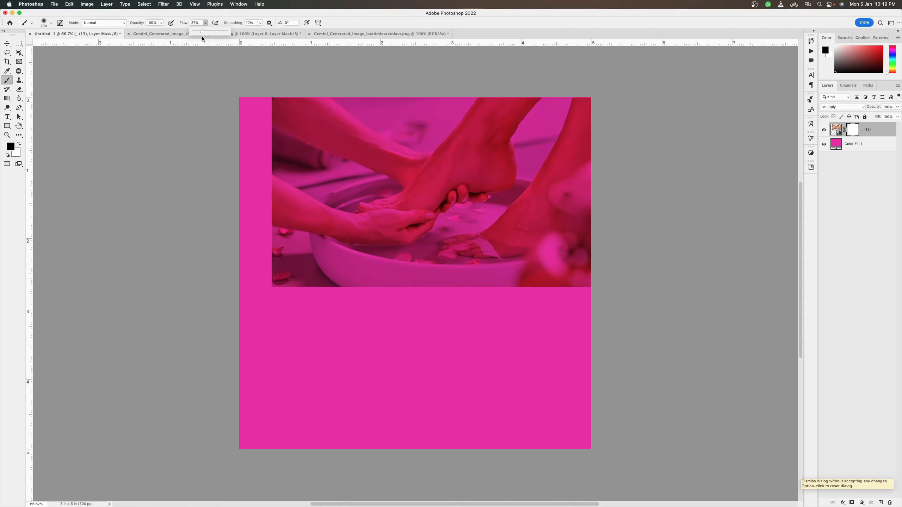
pyautogui.moveTo(202, 36); pyautogui.dragTo(202, 36)
pyautogui.click(254, 22)
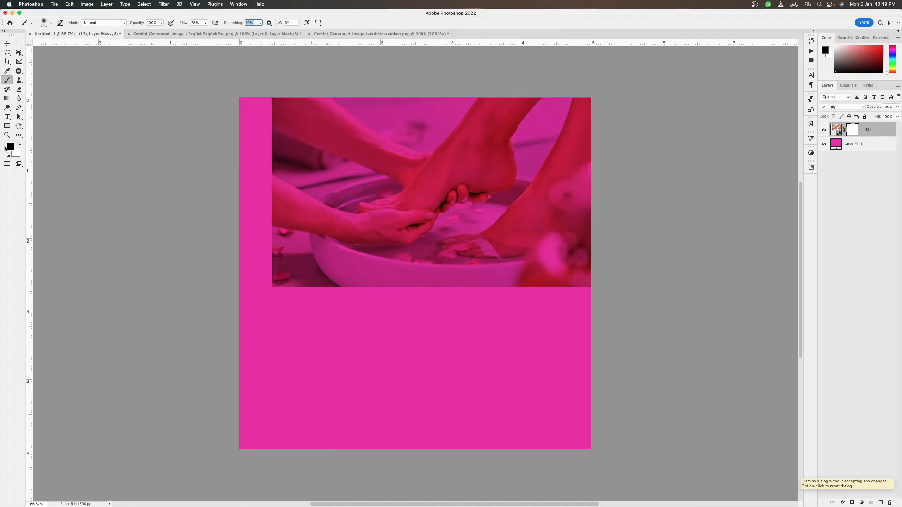
# Step: Paint black on the photo's layer mask along its left and lower edges to fade it into the pink background
pyautogui.moveTo(275, 118)
pyautogui.mouseDown()
pyautogui.moveTo(261, 117)
pyautogui.moveTo(275, 120)
pyautogui.moveTo(273, 93)
pyautogui.moveTo(256, 208)
pyautogui.moveTo(288, 177)
pyautogui.moveTo(270, 338)
pyautogui.moveTo(279, 281)
pyautogui.moveTo(309, 256)
pyautogui.mouseUp()
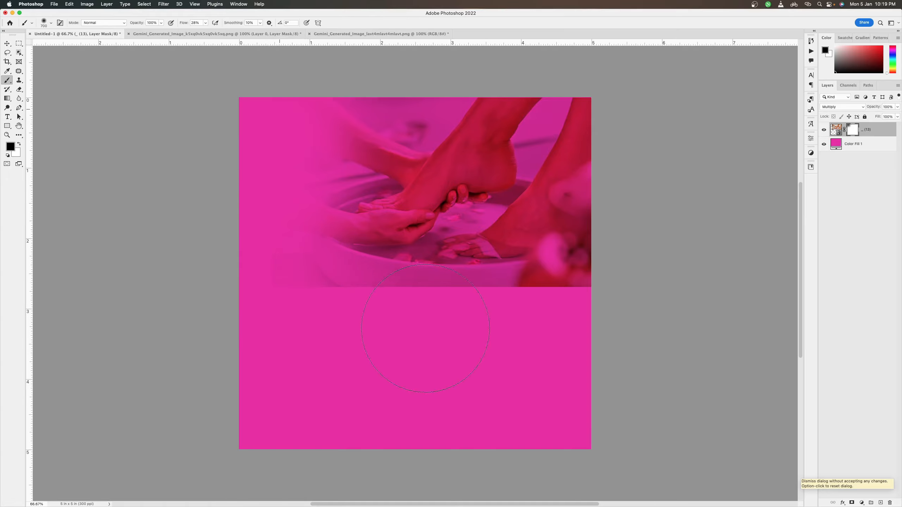
pyautogui.moveTo(247, 252)
pyautogui.mouseDown()
pyautogui.moveTo(282, 308)
pyautogui.moveTo(413, 308)
pyautogui.moveTo(382, 353)
pyautogui.moveTo(559, 323)
pyautogui.moveTo(572, 277)
pyautogui.mouseUp()
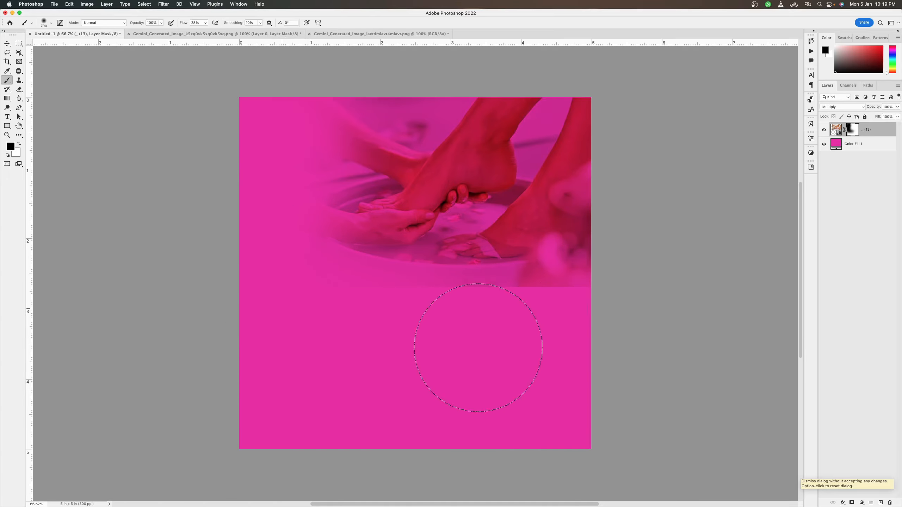
pyautogui.moveTo(472, 345)
pyautogui.mouseDown()
pyautogui.moveTo(612, 285)
pyautogui.moveTo(506, 324)
pyautogui.mouseUp()
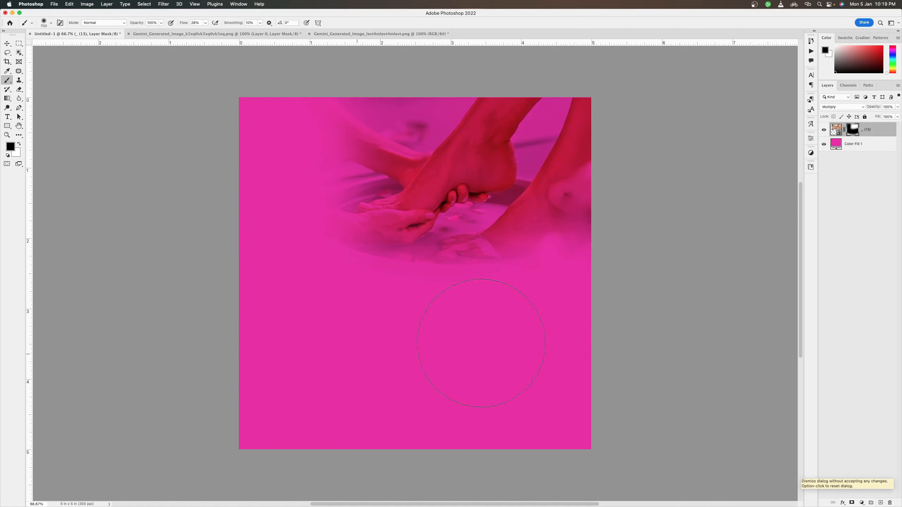
pyautogui.press('v')
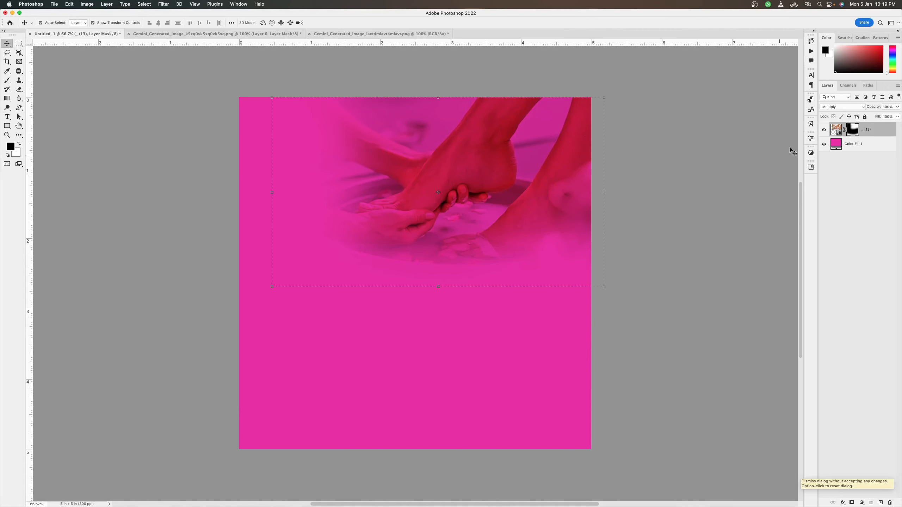
# Step: Lower the masked photo layer's opacity to about 49% and deselect the layer
pyautogui.click(897, 107)
pyautogui.click(882, 116)
pyautogui.moveTo(884, 118); pyautogui.dragTo(882, 118)
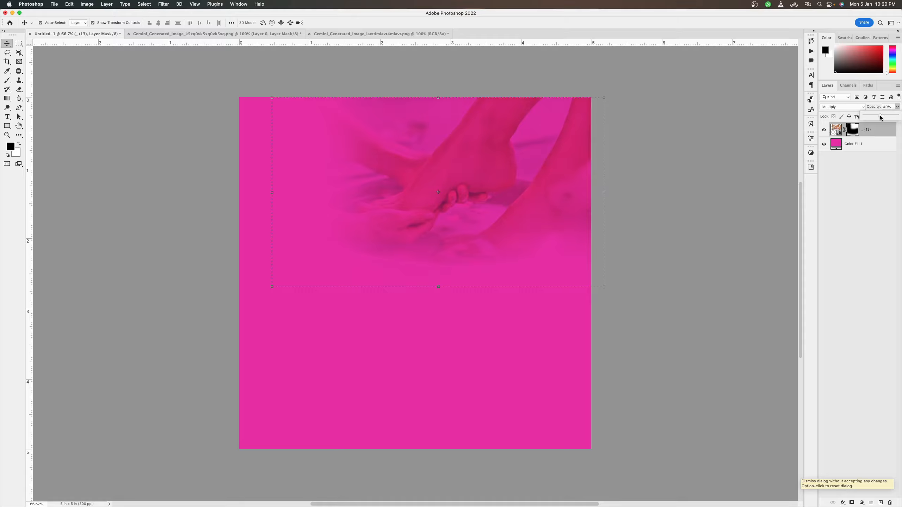
pyautogui.click(650, 257)
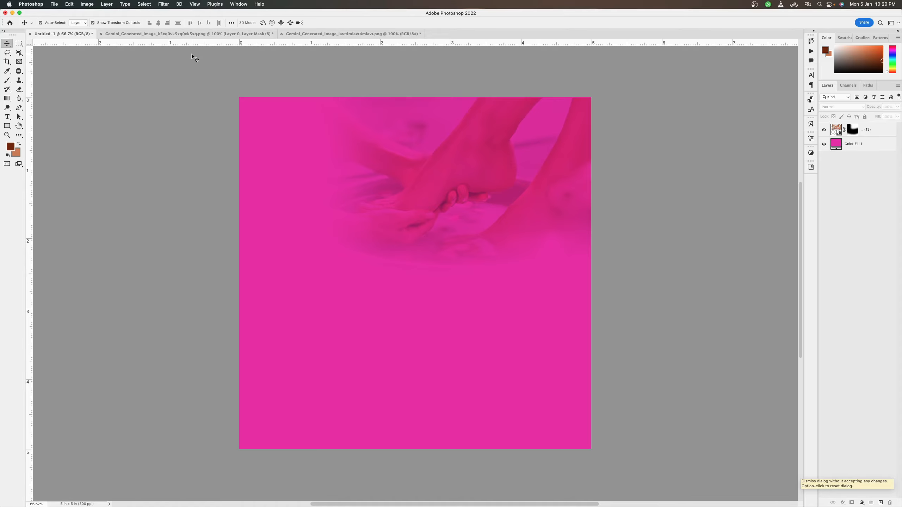
# Step: Switch to the portrait document of the woman in the blue sweater and delete Layer 0's disabled layer mask
pyautogui.click(175, 34)
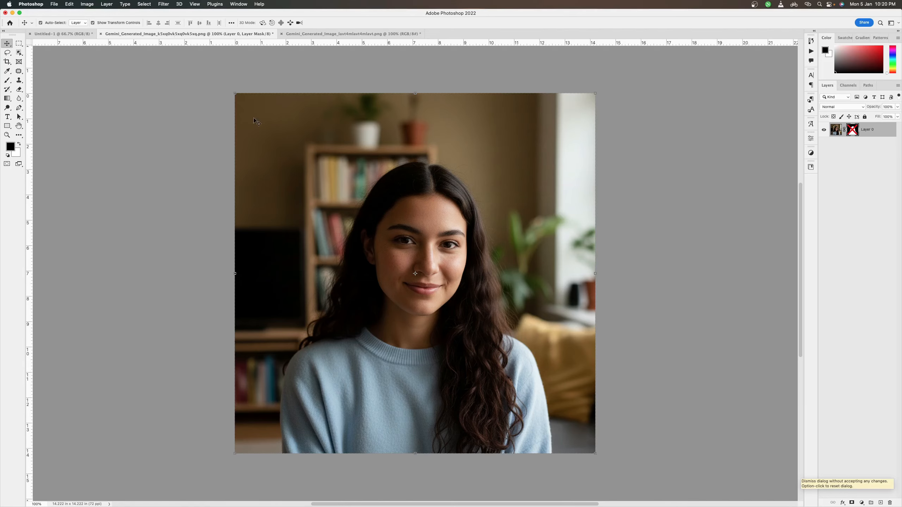
pyautogui.rightClick(854, 130)
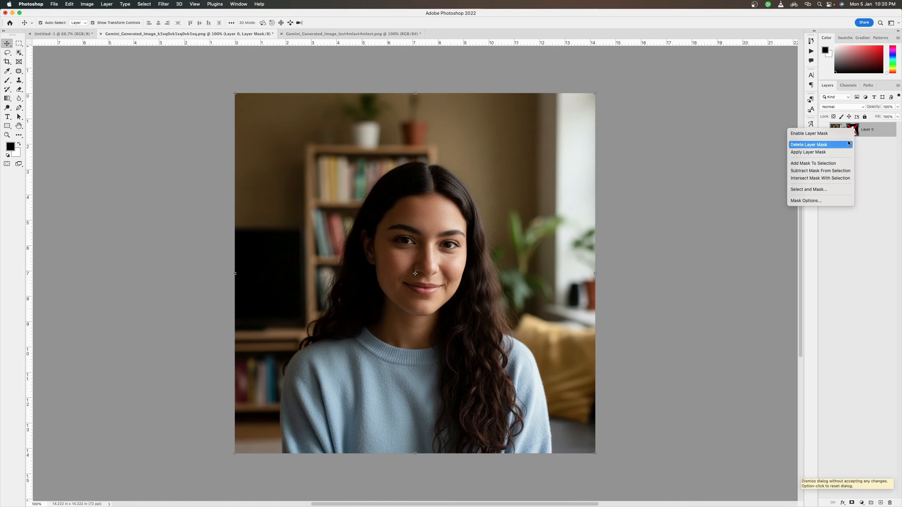
pyautogui.click(809, 144)
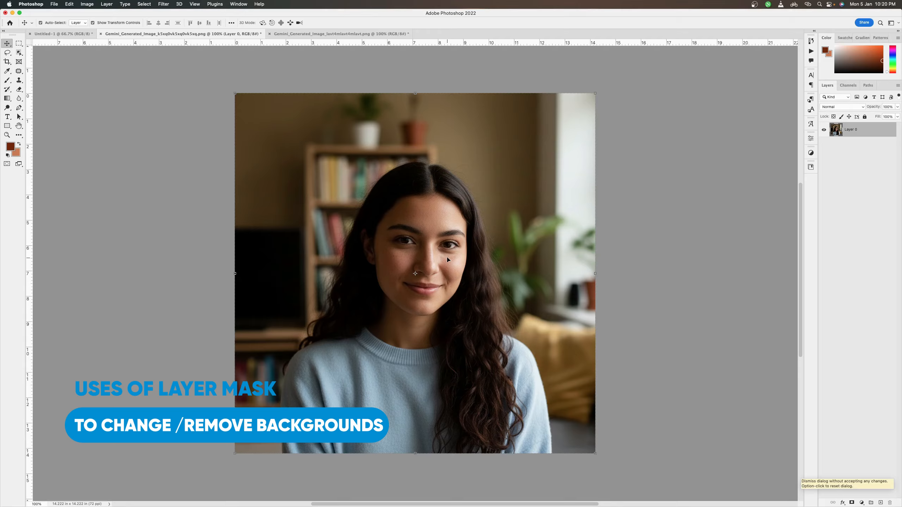
# Step: Select the woman with Select Subject and add a layer mask from the selection to hide the room background
pyautogui.click(19, 53)
pyautogui.click(336, 26)
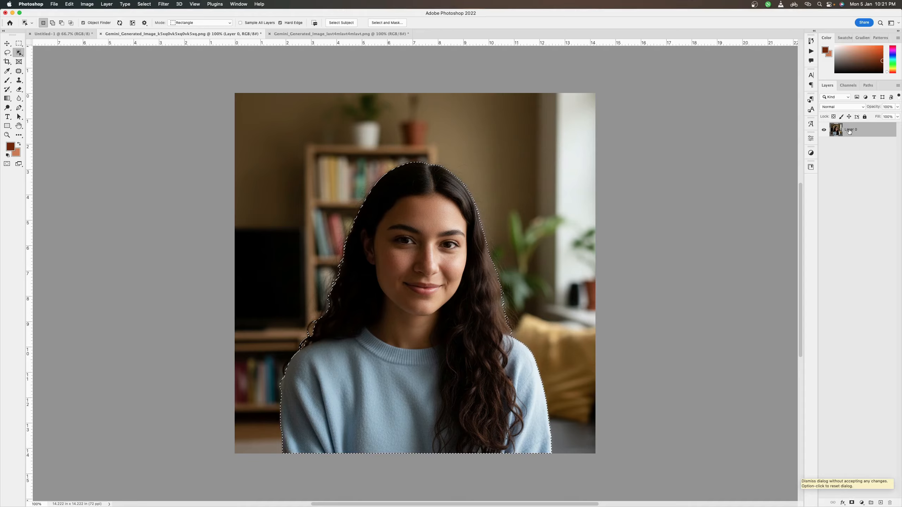
pyautogui.click(853, 503)
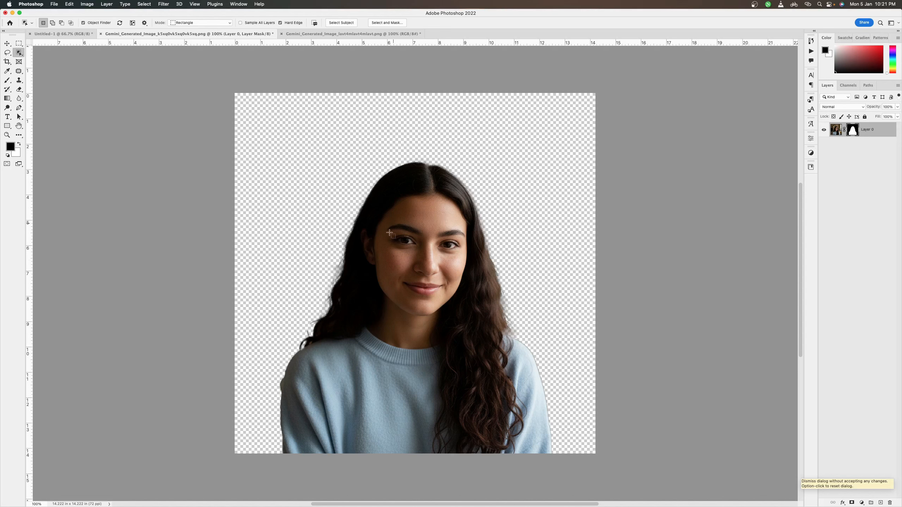
# Step: Paint black on the portrait's mask with a soft 250 px brush to hide the shoulder and hair at the image's left
pyautogui.press('b')
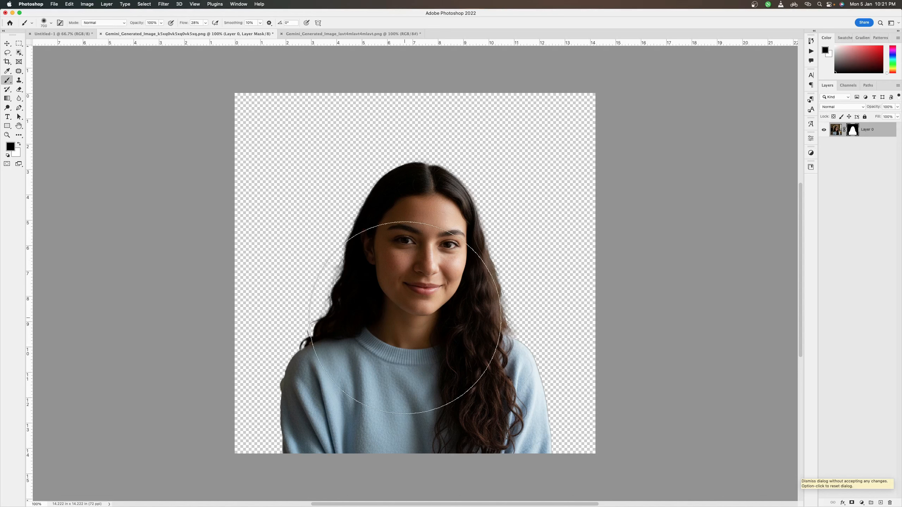
pyautogui.press('[')
pyautogui.press('[')
pyautogui.press('[')
pyautogui.press('[')
pyautogui.press('[')
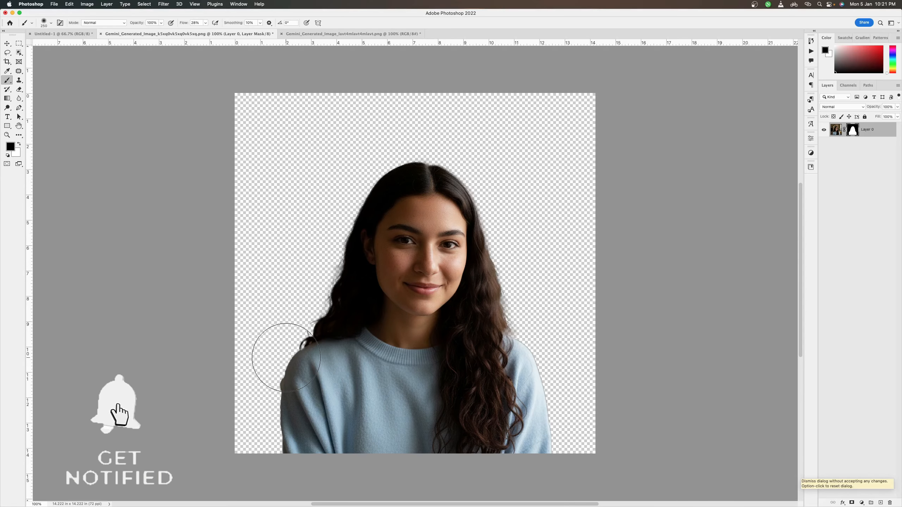
pyautogui.moveTo(282, 352)
pyautogui.mouseDown()
pyautogui.moveTo(285, 388)
pyautogui.moveTo(293, 350)
pyautogui.moveTo(284, 406)
pyautogui.moveTo(305, 341)
pyautogui.moveTo(294, 442)
pyautogui.moveTo(304, 349)
pyautogui.mouseUp()
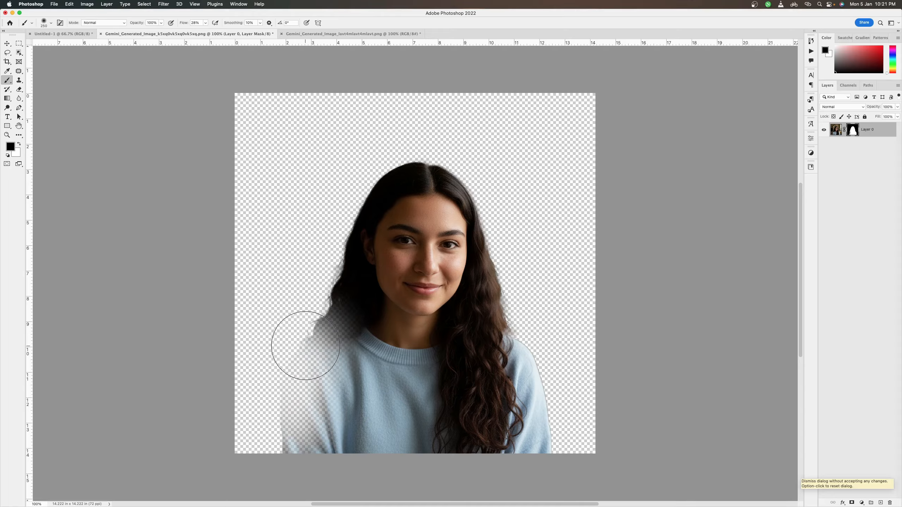
pyautogui.moveTo(306, 345)
pyautogui.mouseDown()
pyautogui.moveTo(291, 442)
pyautogui.moveTo(306, 350)
pyautogui.moveTo(313, 437)
pyautogui.moveTo(313, 347)
pyautogui.moveTo(290, 436)
pyautogui.moveTo(331, 330)
pyautogui.moveTo(354, 383)
pyautogui.moveTo(337, 326)
pyautogui.moveTo(348, 393)
pyautogui.moveTo(343, 370)
pyautogui.mouseUp()
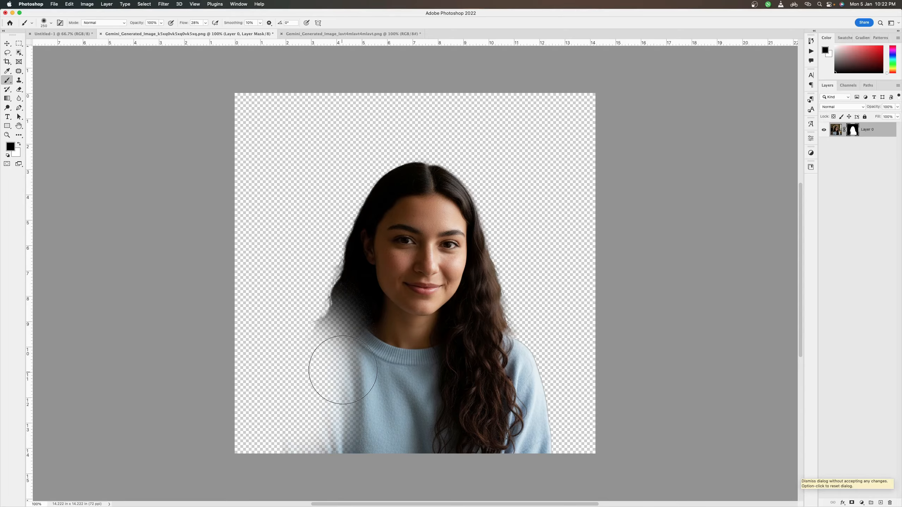
# Step: Swap the foreground color to white and paint over the hidden shoulder on the mask to bring it back
pyautogui.click(20, 144)
pyautogui.moveTo(354, 349)
pyautogui.mouseDown()
pyautogui.moveTo(345, 422)
pyautogui.moveTo(358, 332)
pyautogui.moveTo(328, 439)
pyautogui.moveTo(342, 339)
pyautogui.moveTo(324, 369)
pyautogui.moveTo(312, 438)
pyautogui.moveTo(338, 373)
pyautogui.moveTo(319, 450)
pyautogui.moveTo(341, 332)
pyautogui.moveTo(304, 368)
pyautogui.moveTo(278, 423)
pyautogui.moveTo(280, 449)
pyautogui.moveTo(335, 336)
pyautogui.moveTo(277, 432)
pyautogui.moveTo(280, 464)
pyautogui.moveTo(310, 339)
pyautogui.moveTo(282, 445)
pyautogui.mouseUp()
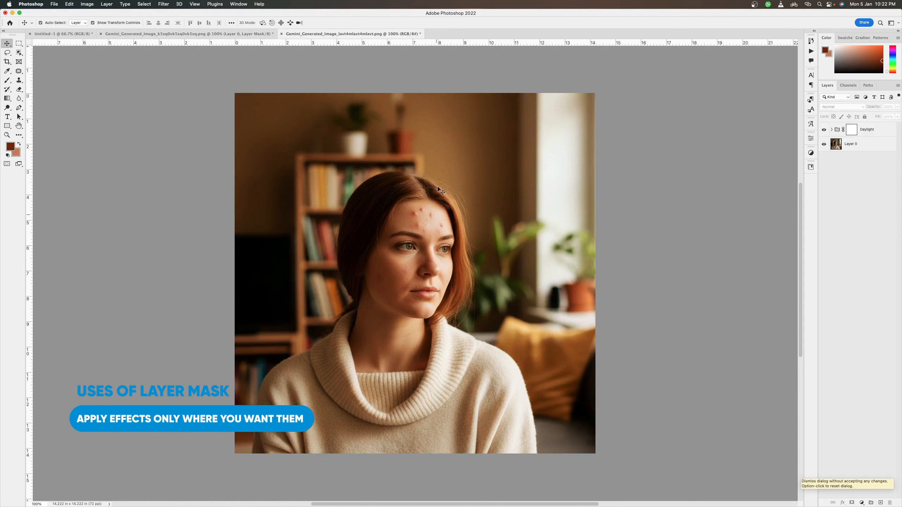
# Step: Toggle the Daylight group's visibility in the red-haired woman's portrait to compare the image with and without the effect
pyautogui.click(824, 130)
pyautogui.click(824, 130)
pyautogui.click(824, 130)
pyautogui.click(824, 130)
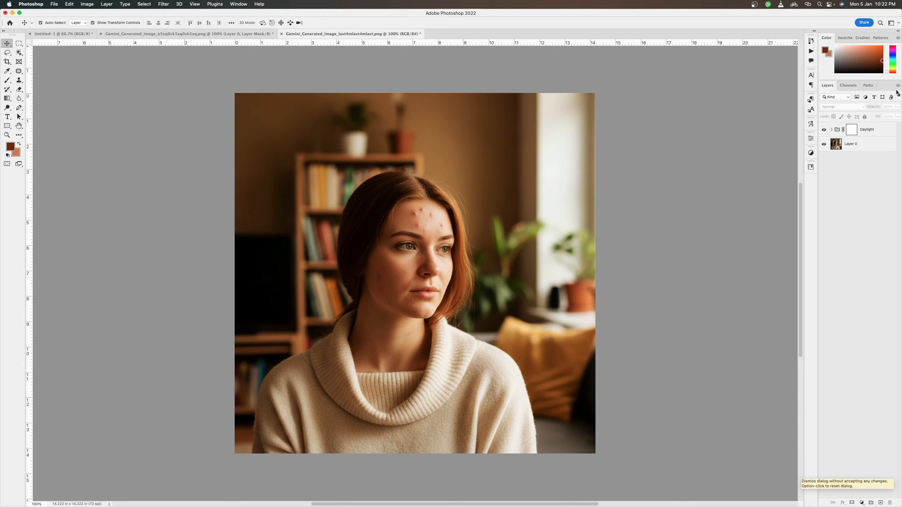
# Step: Compare the portrait with and without the Daylight group, and invert the group's layer mask to black to hide its effect
pyautogui.click(823, 130)
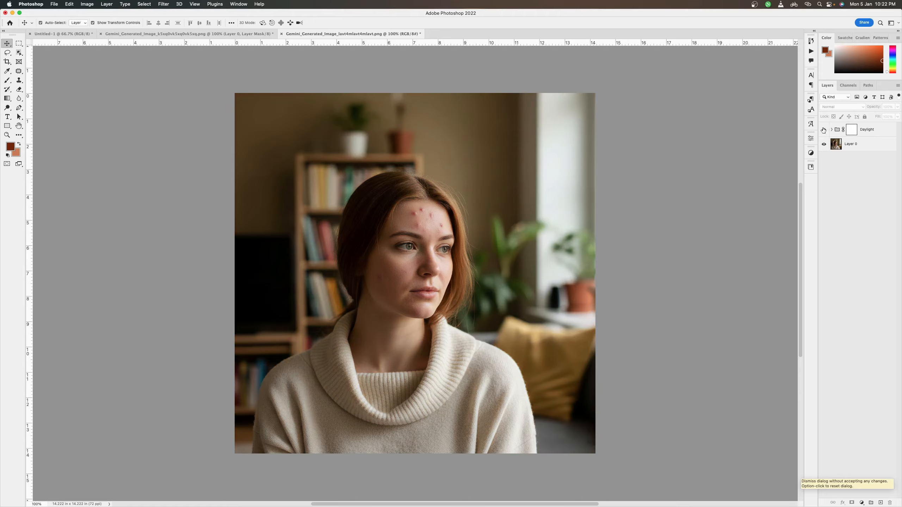
pyautogui.click(824, 130)
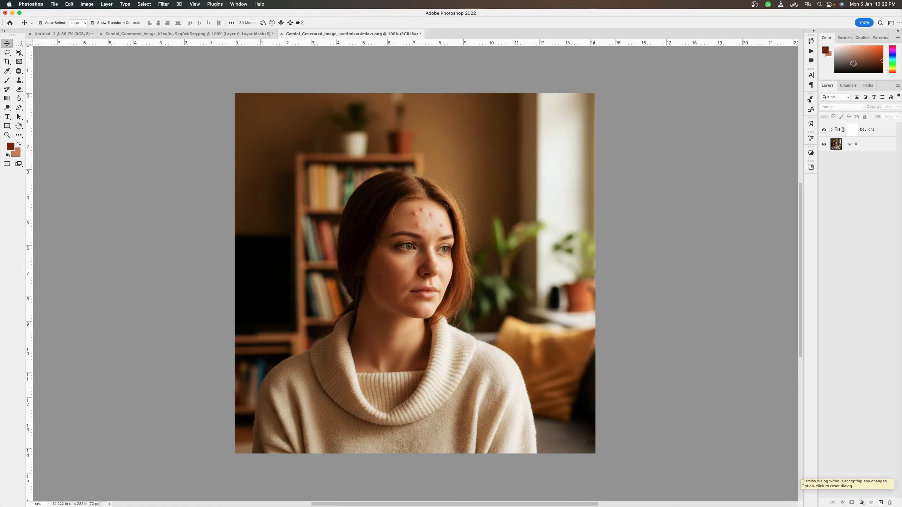
pyautogui.click(853, 132)
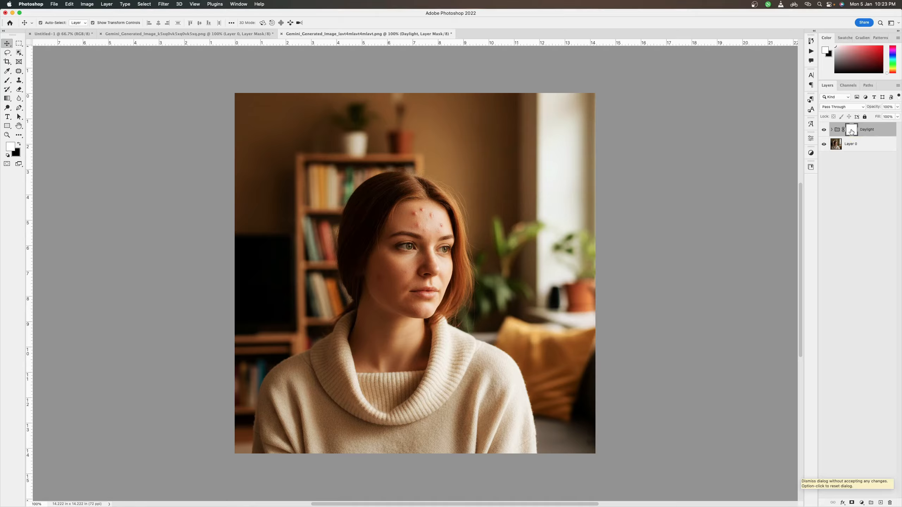
pyautogui.press('super+i')
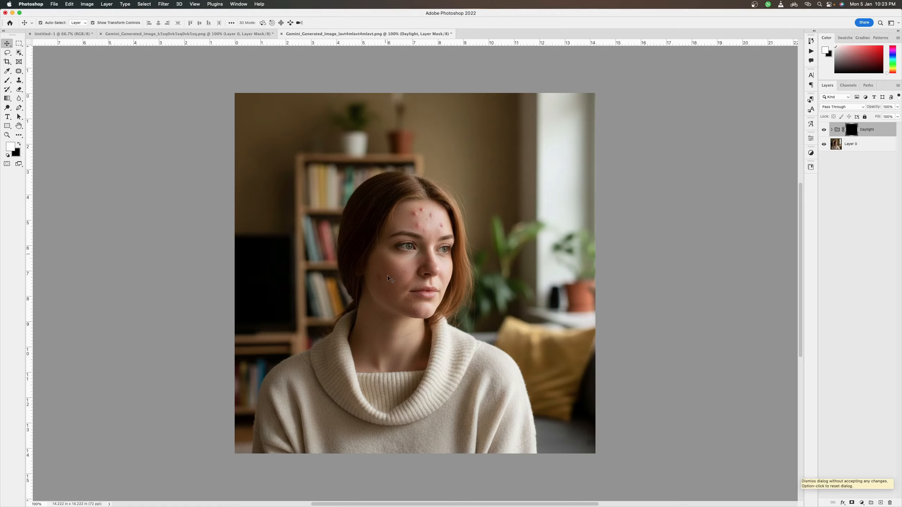
# Step: Paint white on the Daylight group's mask over the woman's face and neck with progressively smaller soft brushes to reveal the effect there
pyautogui.press('b')
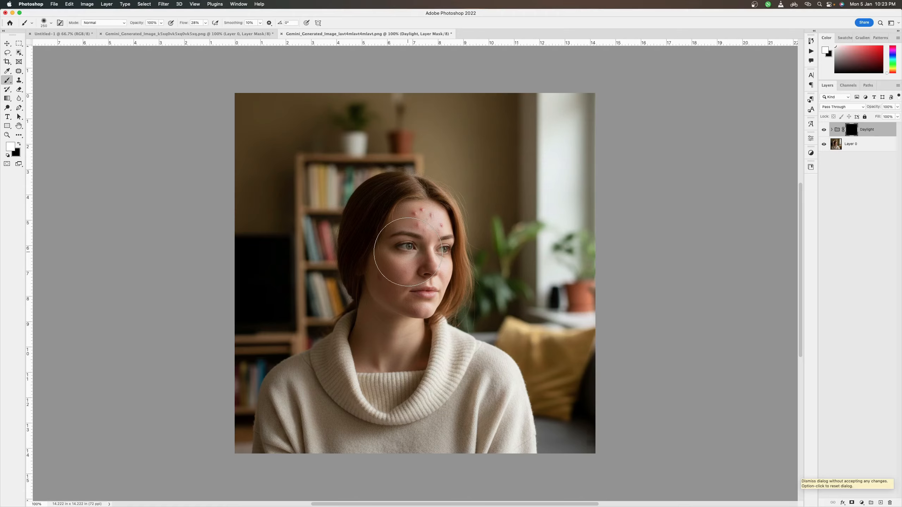
pyautogui.press('[')
pyautogui.press('[')
pyautogui.press('[')
pyautogui.press('[')
pyautogui.moveTo(415, 226)
pyautogui.mouseDown()
pyautogui.moveTo(437, 290)
pyautogui.moveTo(421, 300)
pyautogui.moveTo(428, 251)
pyautogui.moveTo(400, 254)
pyautogui.moveTo(388, 281)
pyautogui.moveTo(413, 273)
pyautogui.moveTo(398, 301)
pyautogui.moveTo(400, 279)
pyautogui.moveTo(387, 319)
pyautogui.moveTo(380, 308)
pyautogui.moveTo(376, 319)
pyautogui.moveTo(370, 304)
pyautogui.moveTo(357, 352)
pyautogui.moveTo(365, 365)
pyautogui.moveTo(376, 366)
pyautogui.moveTo(397, 340)
pyautogui.moveTo(393, 320)
pyautogui.moveTo(410, 356)
pyautogui.moveTo(371, 364)
pyautogui.moveTo(412, 363)
pyautogui.moveTo(402, 283)
pyautogui.moveTo(412, 243)
pyautogui.moveTo(398, 240)
pyautogui.moveTo(399, 223)
pyautogui.moveTo(380, 253)
pyautogui.moveTo(410, 214)
pyautogui.mouseUp()
pyautogui.press('[')
pyautogui.press('[')
pyautogui.press('[')
pyautogui.moveTo(431, 277)
pyautogui.mouseDown()
pyautogui.moveTo(414, 312)
pyautogui.moveTo(413, 283)
pyautogui.mouseUp()
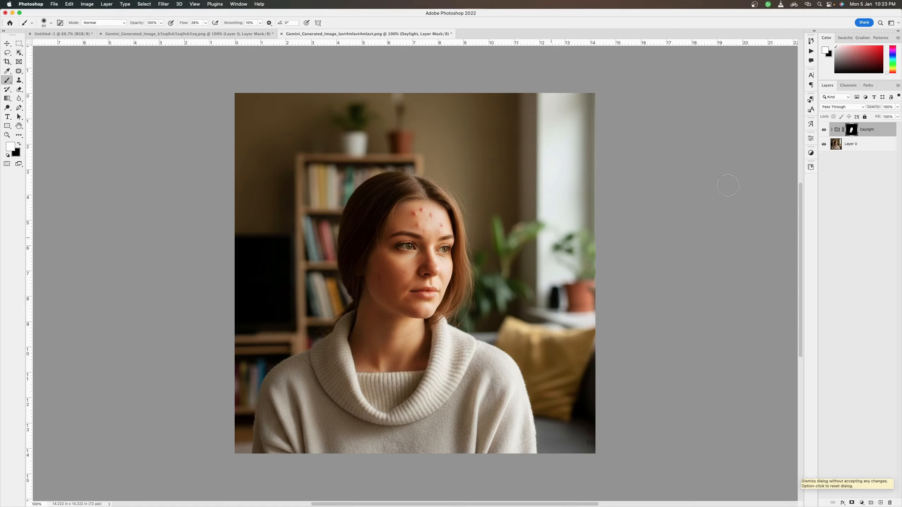
# Step: Switch the masked Daylight group off and on to compare the effect on the woman's face and neck, leaving it hidden
pyautogui.click(825, 130)
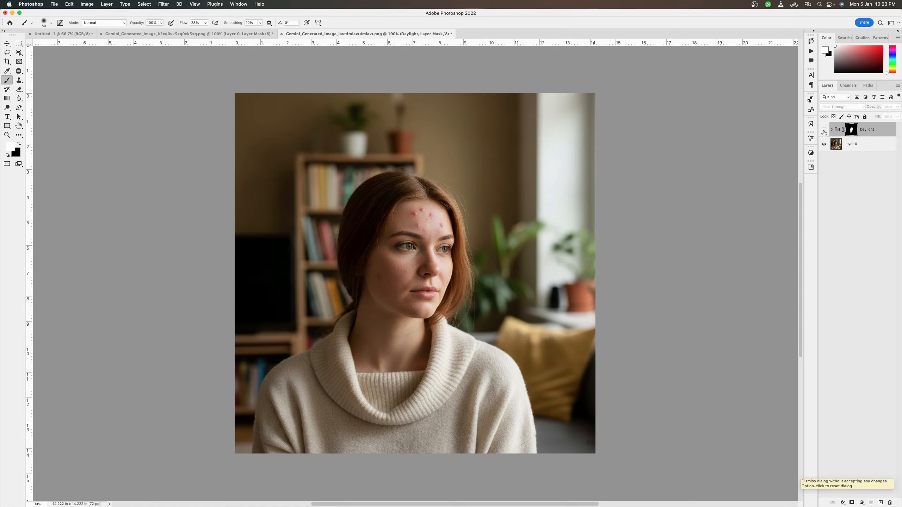
pyautogui.click(825, 131)
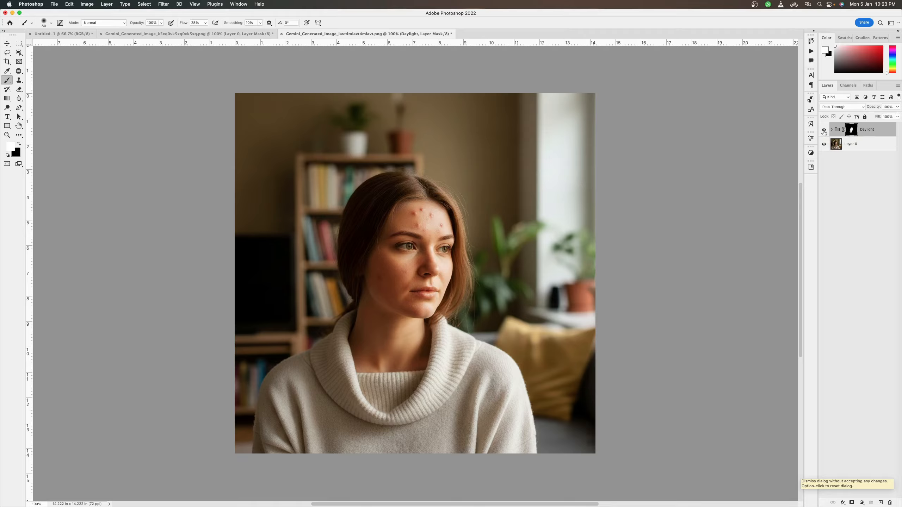
pyautogui.click(824, 131)
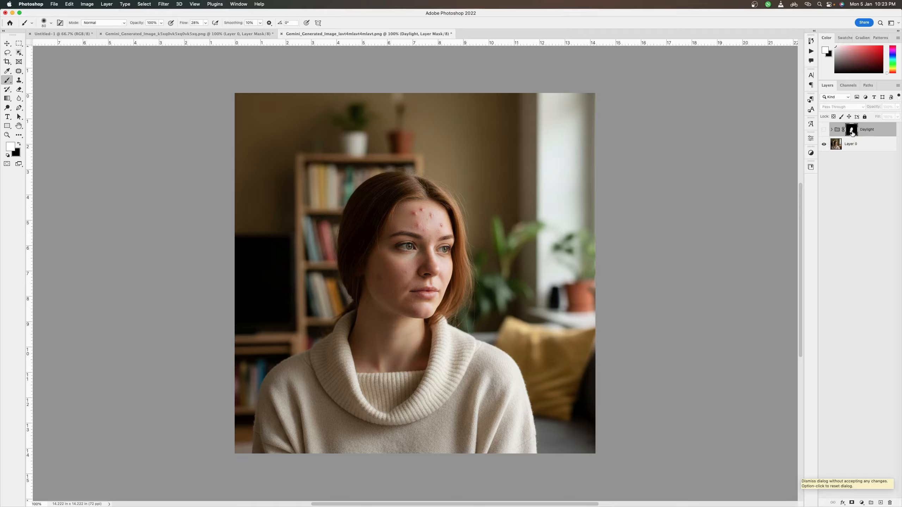